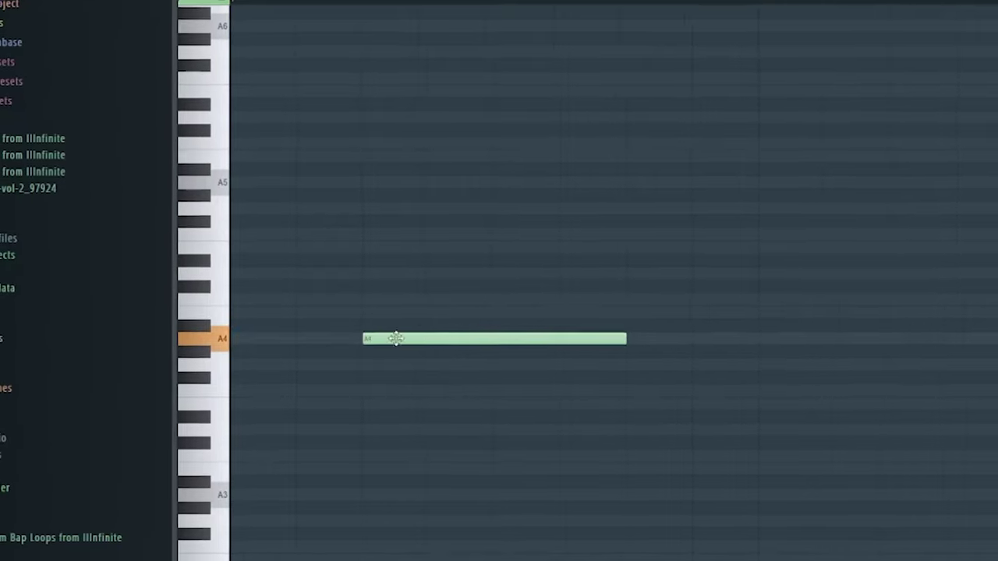
Move the first chord notes, including C5 and E5, to start at bar 1.
{"action": "left_click_drag", "start_coordinate": [395, 336], "coordinate": [245, 327]}
{"action": "left_click", "coordinate": [340, 284]}
{"action": "left_click_drag", "start_coordinate": [340, 284], "coordinate": [273, 282]}
{"action": "left_click_drag", "start_coordinate": [345, 231], "coordinate": [248, 230]}
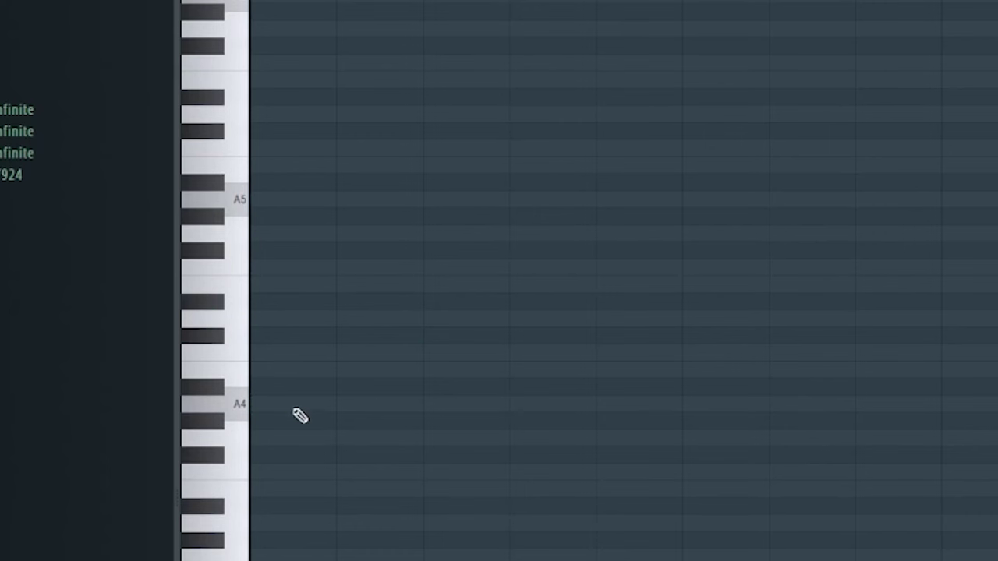
Draw A4, C5, E5 and G5 and align each note to the start of bar 1.
{"action": "left_click", "coordinate": [206, 260]}
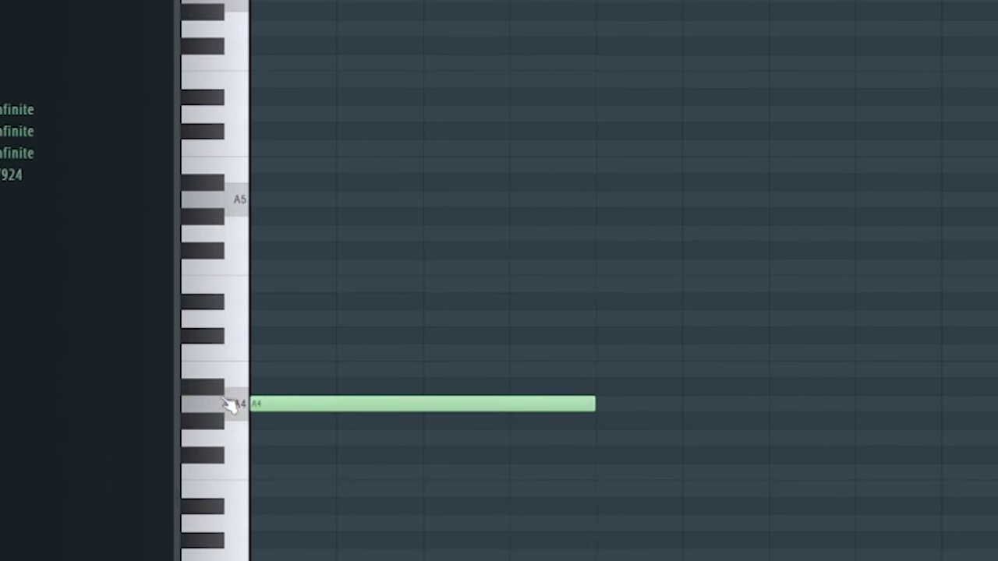
{"action": "left_click", "coordinate": [287, 355]}
{"action": "left_click", "coordinate": [370, 280]}
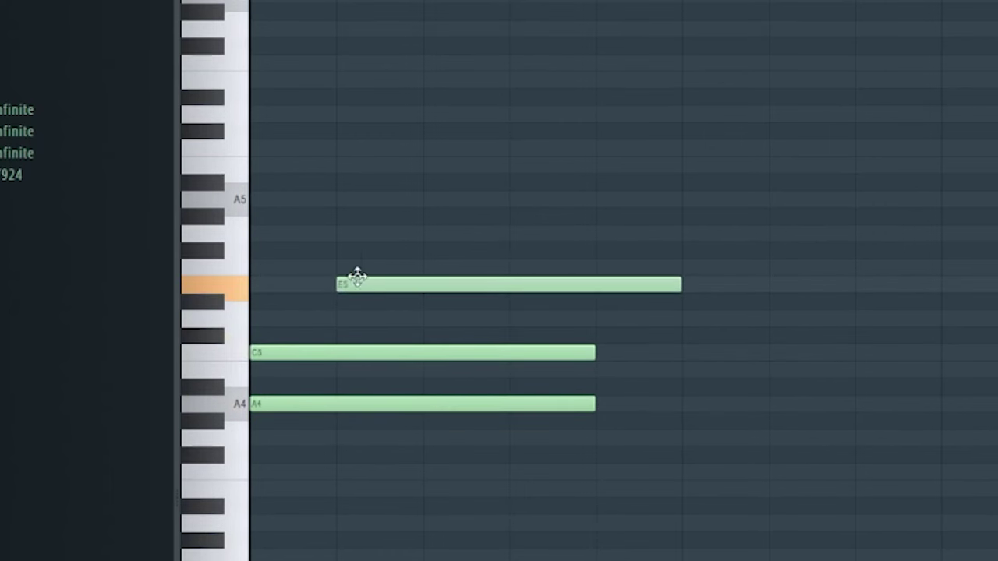
{"action": "left_click_drag", "start_coordinate": [415, 226], "coordinate": [234, 225]}
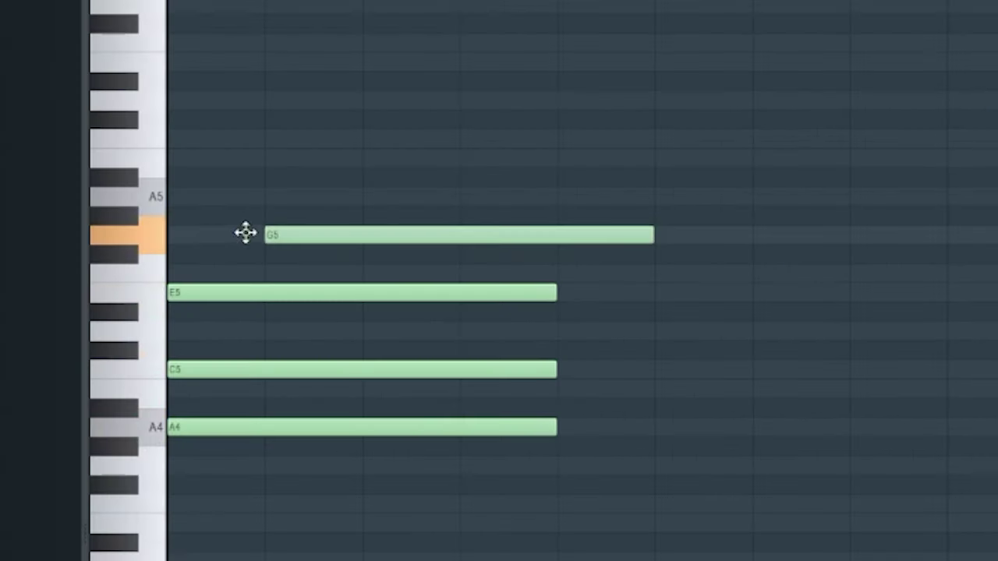
{"action": "left_click_drag", "start_coordinate": [192, 189], "coordinate": [161, 189]}
{"action": "left_click_drag", "start_coordinate": [351, 160], "coordinate": [170, 160]}
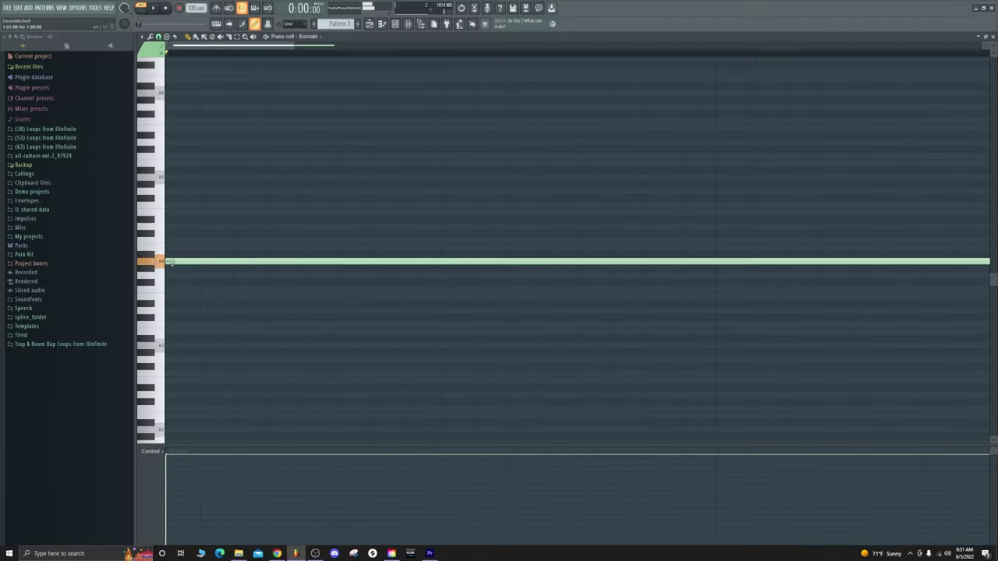
Add a third chord note and test octave shifts with Ctrl+Up and Ctrl+Down.
{"action": "left_click", "coordinate": [179, 212]}
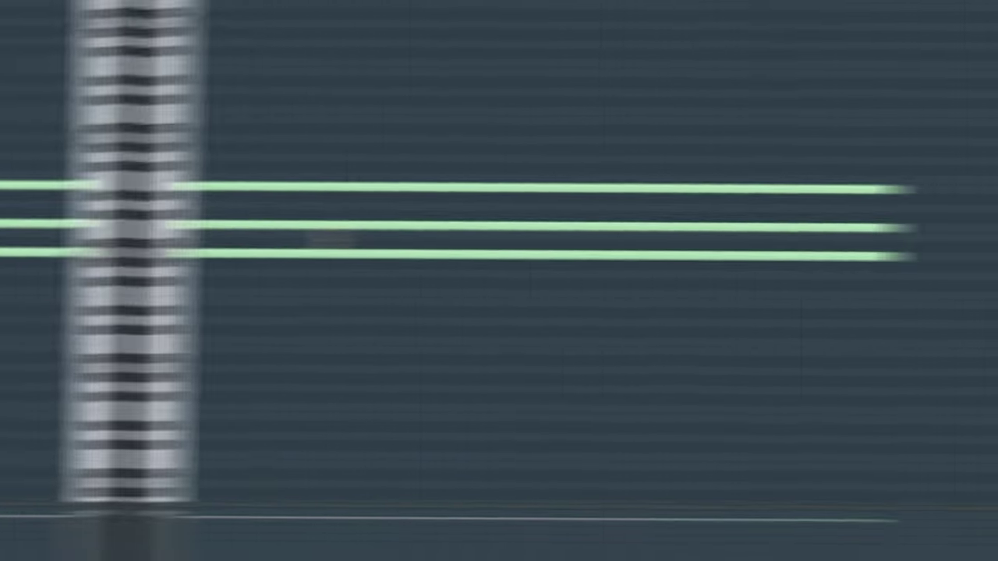
{"action": "key", "text": "ctrl+Up"}
{"action": "key", "text": "ctrl+Down"}
{"action": "key", "text": "ctrl+d"}
Drop the top chord note an octave below the others and copy A4 down to A3.
{"action": "left_click", "coordinate": [221, 261], "text": "ctrl"}
{"action": "key", "text": "ctrl+Up"}
{"action": "key", "text": "ctrl+Down"}
{"action": "left_click_drag", "start_coordinate": [243, 227], "coordinate": [268, 173]}
{"action": "key", "text": "ctrl+Down"}
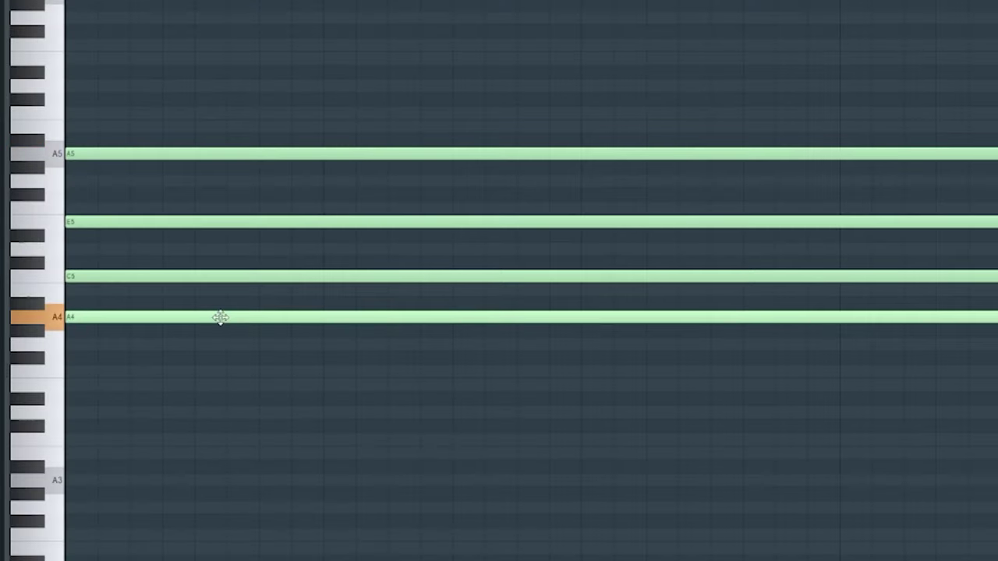
{"action": "left_click_drag", "start_coordinate": [219, 316], "coordinate": [184, 485]}
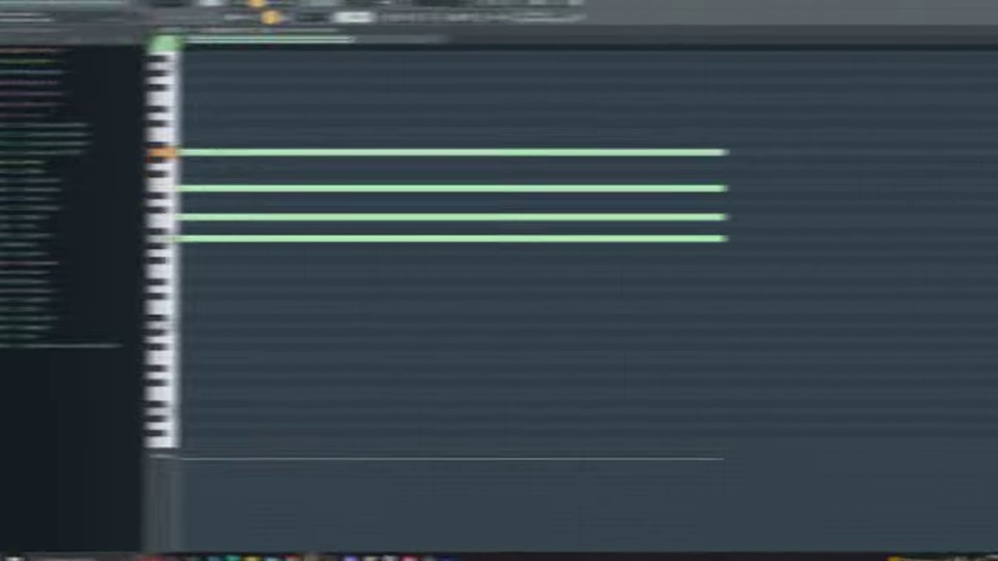
Add A3 and A2 bass notes under the chord and raise C5 an octave to C6.
{"action": "left_click", "coordinate": [200, 333]}
{"action": "left_click", "coordinate": [193, 429]}
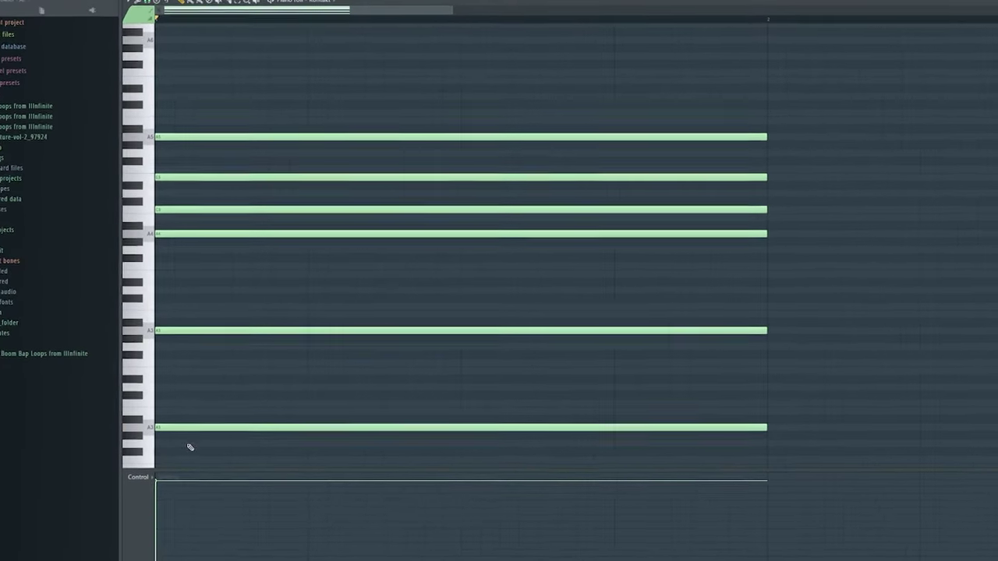
{"action": "left_click", "coordinate": [184, 209]}
{"action": "key", "text": "ctrl+Up"}
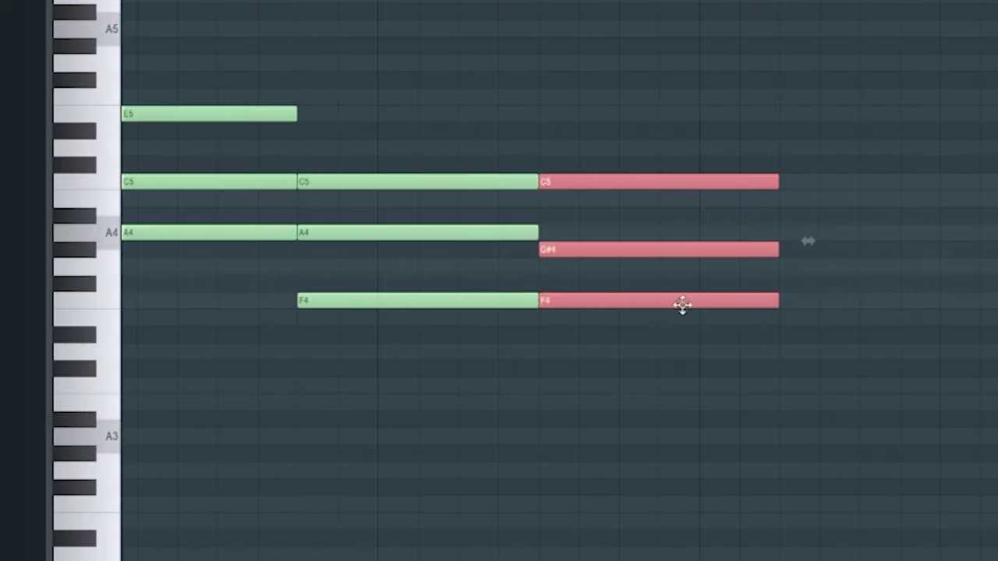
Shift the selected notes later and a semitone down, then draw new chord notes.
{"action": "left_click_drag", "start_coordinate": [681, 305], "coordinate": [697, 327]}
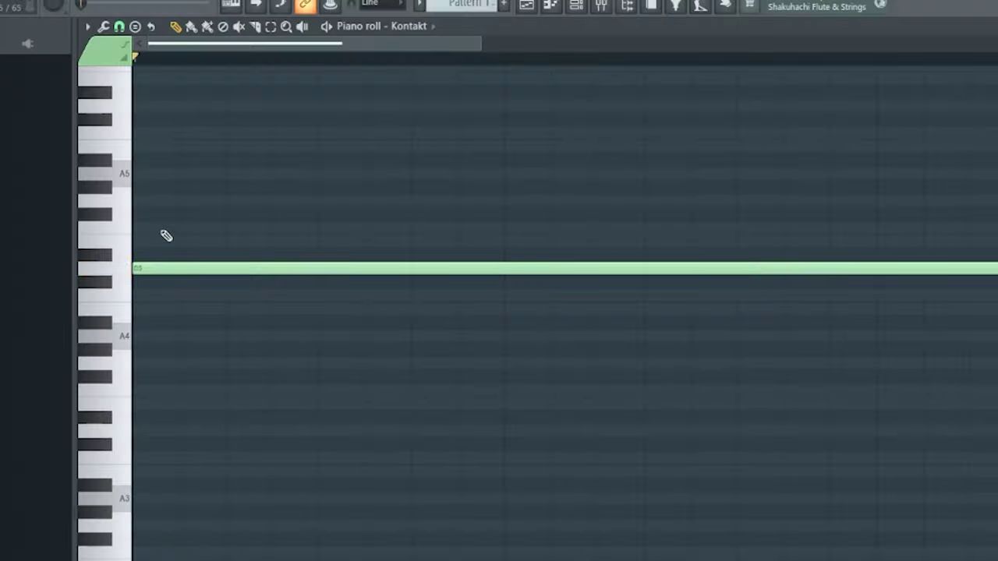
{"action": "left_click", "coordinate": [136, 225]}
{"action": "left_click", "coordinate": [131, 171]}
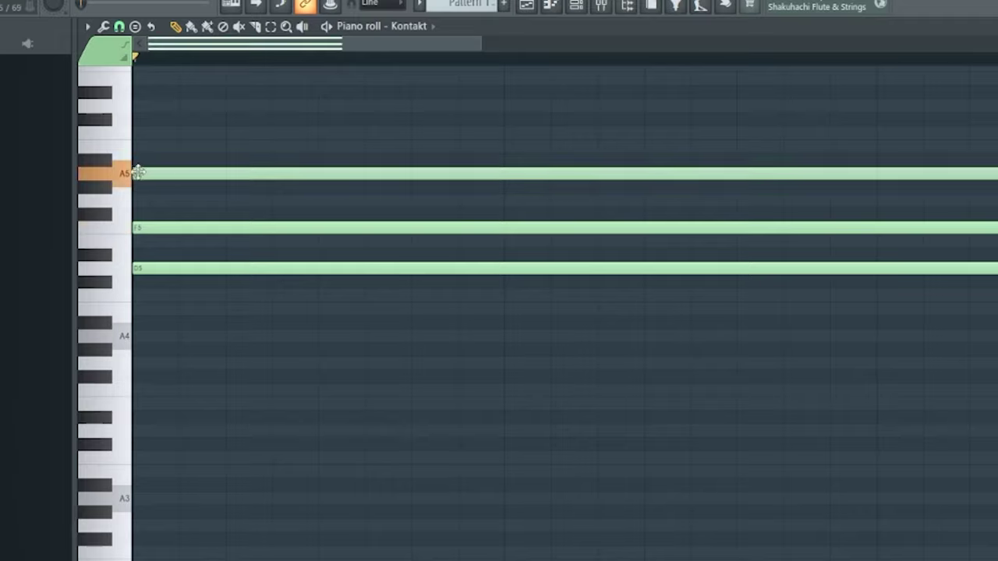
{"action": "left_click", "coordinate": [290, 363]}
{"action": "left_click", "coordinate": [246, 287]}
{"action": "left_click", "coordinate": [248, 253]}
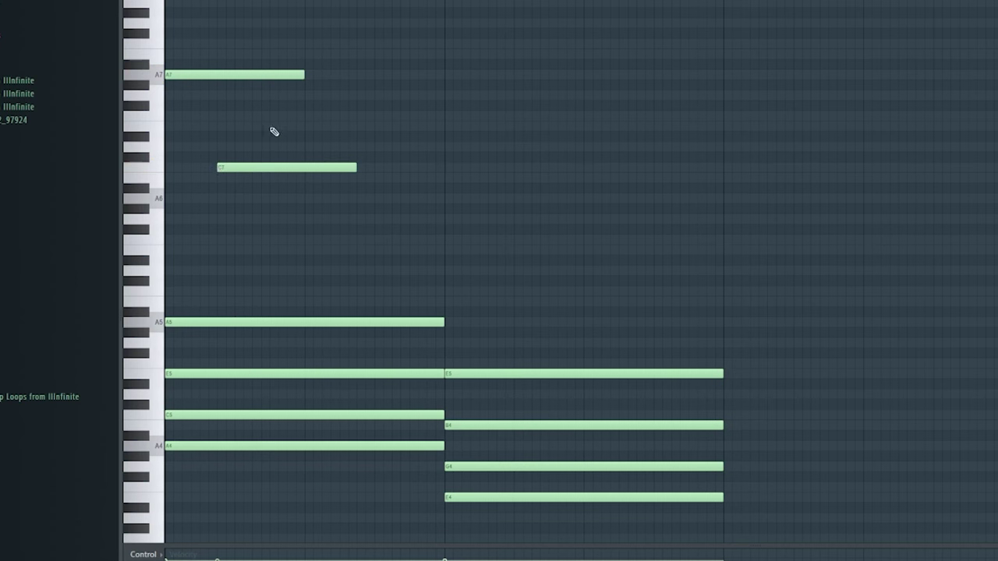
Add a second short C7, copy the high notes over bar 2 and transpose them down 5 semitones.
{"action": "key", "text": "space"}
{"action": "key", "text": "space"}
{"action": "left_click", "coordinate": [410, 169]}
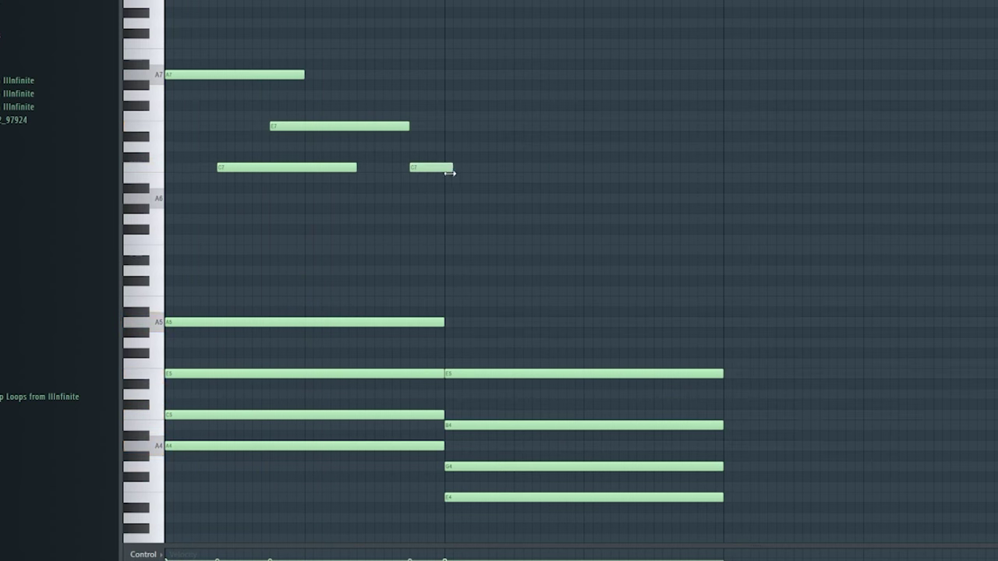
{"action": "left_click_drag", "start_coordinate": [525, 209], "coordinate": [446, 84]}
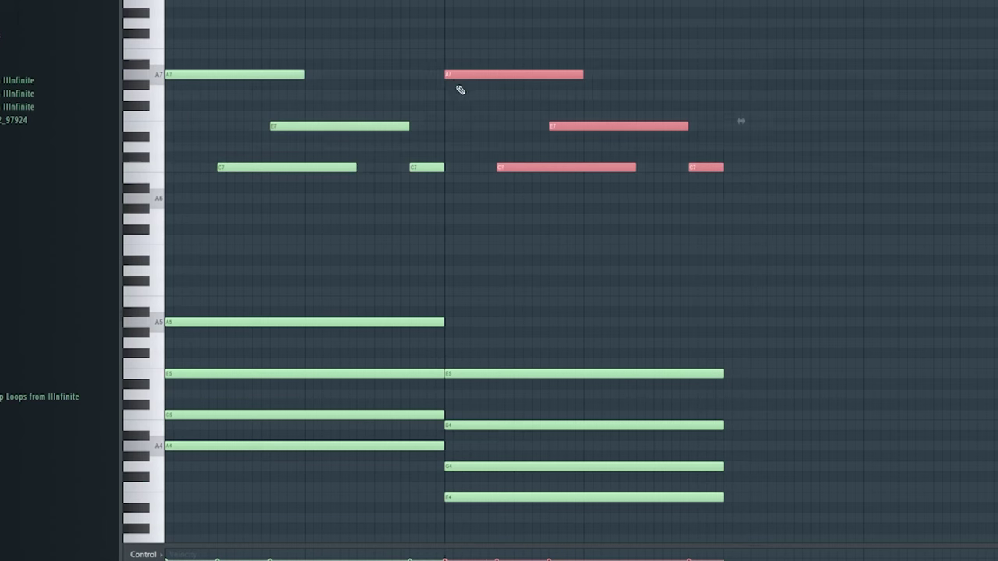
{"action": "key", "text": "Down"}
{"action": "key", "text": "Down"}
{"action": "key", "text": "Down"}
{"action": "key", "text": "Down"}
{"action": "key", "text": "Down"}
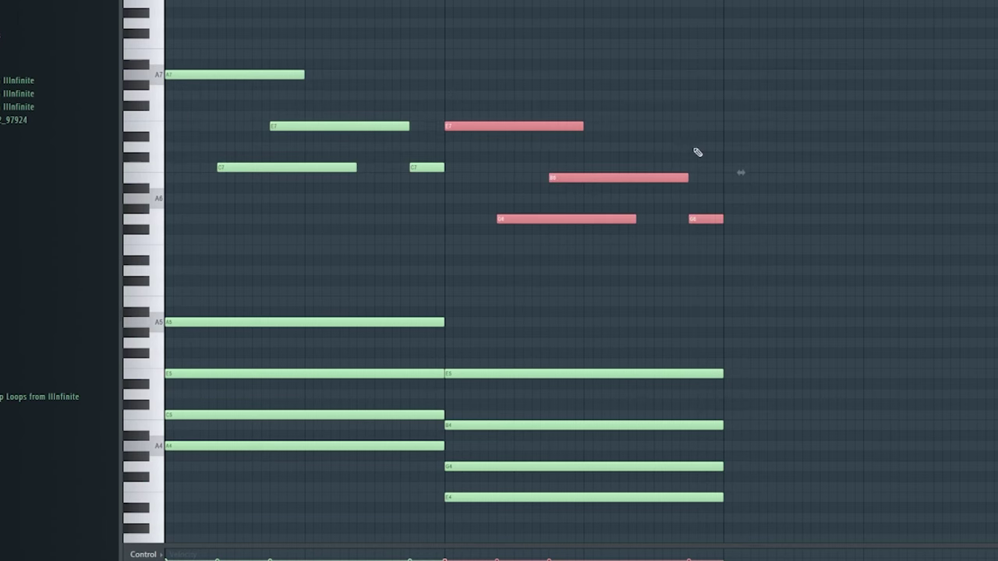
{"action": "key", "text": "ctrl+d"}
{"action": "key", "text": "space"}
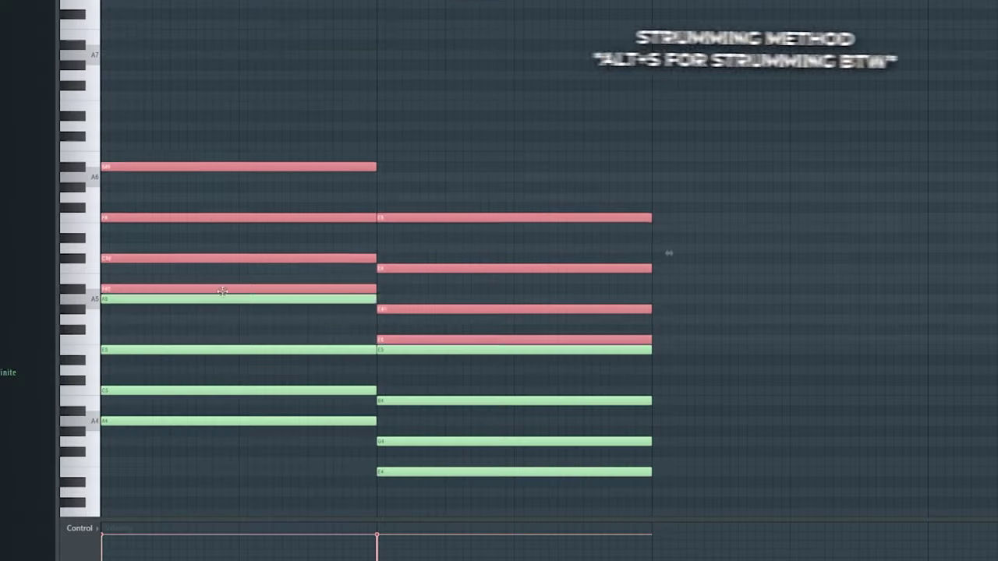
Move the chord copy up two octaves and strum it with the Strumizer (Alt+S).
{"action": "left_click_drag", "start_coordinate": [222, 292], "coordinate": [190, 60]}
{"action": "scroll", "coordinate": [350, 229], "scroll_direction": "up", "scroll_amount": 4}
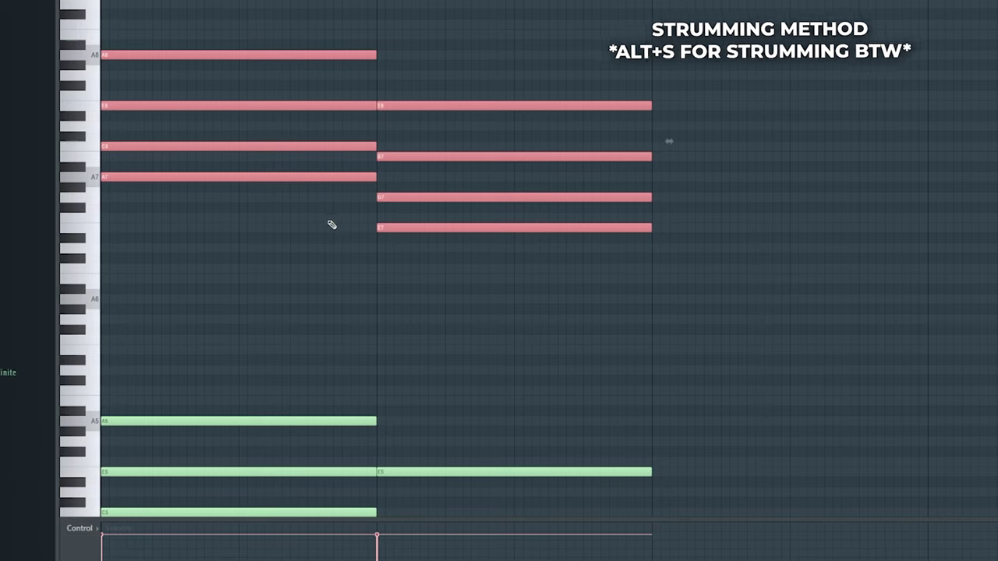
{"action": "key", "text": "alt+s"}
{"action": "left_click", "coordinate": [663, 324]}
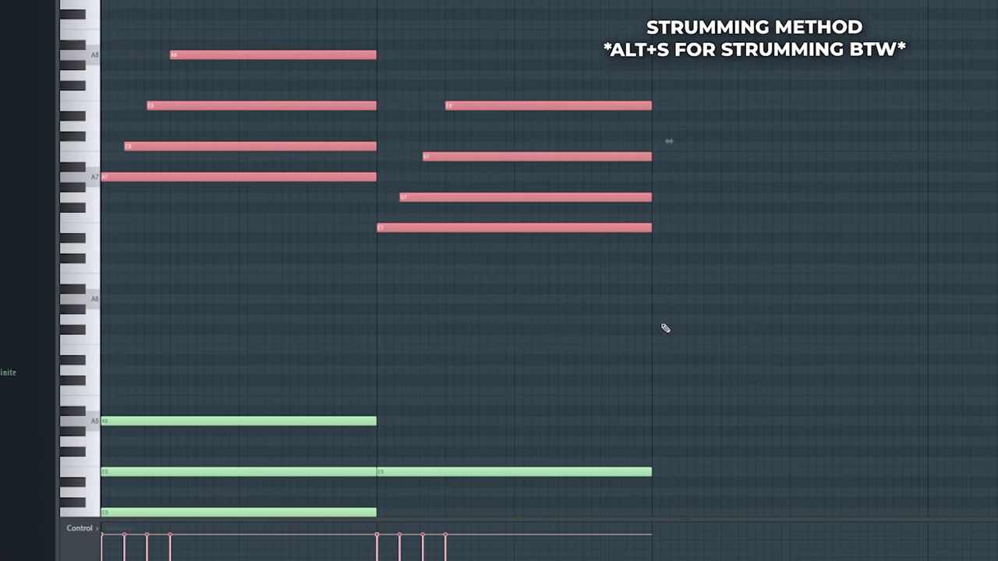
{"action": "key", "text": "space"}
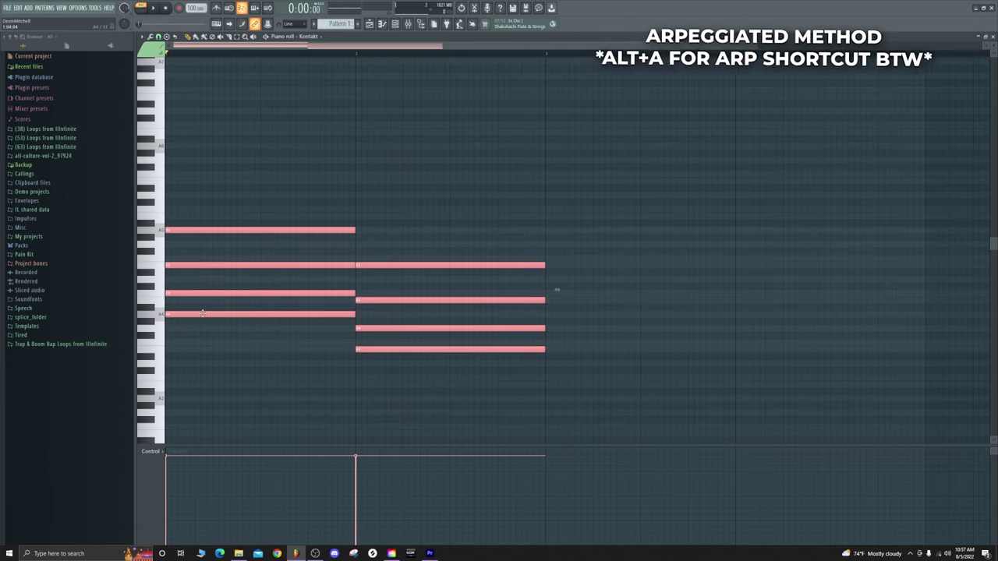
Clear the selection on the arpeggiated upper chords and play back the progression.
{"action": "scroll", "coordinate": [200, 168], "scroll_direction": "down", "scroll_amount": 5}
{"action": "scroll", "coordinate": [236, 187], "scroll_direction": "up", "scroll_amount": 3}
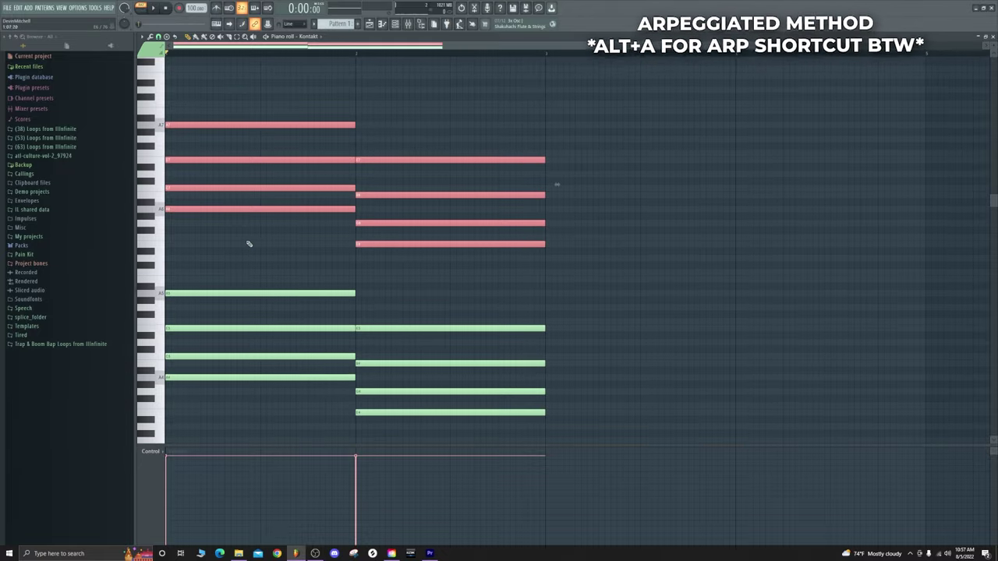
{"action": "left_click", "coordinate": [188, 190]}
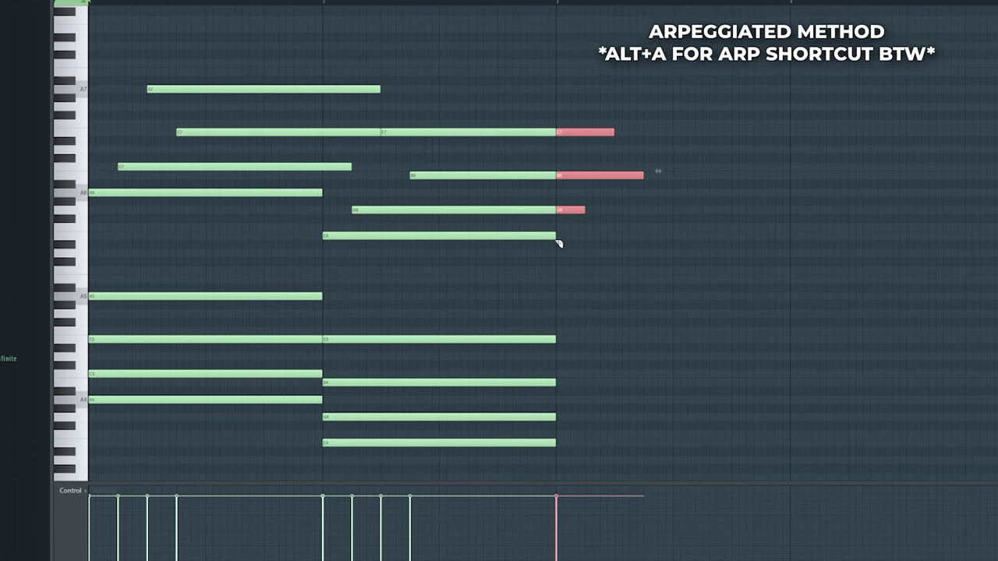
{"action": "key", "text": "space"}
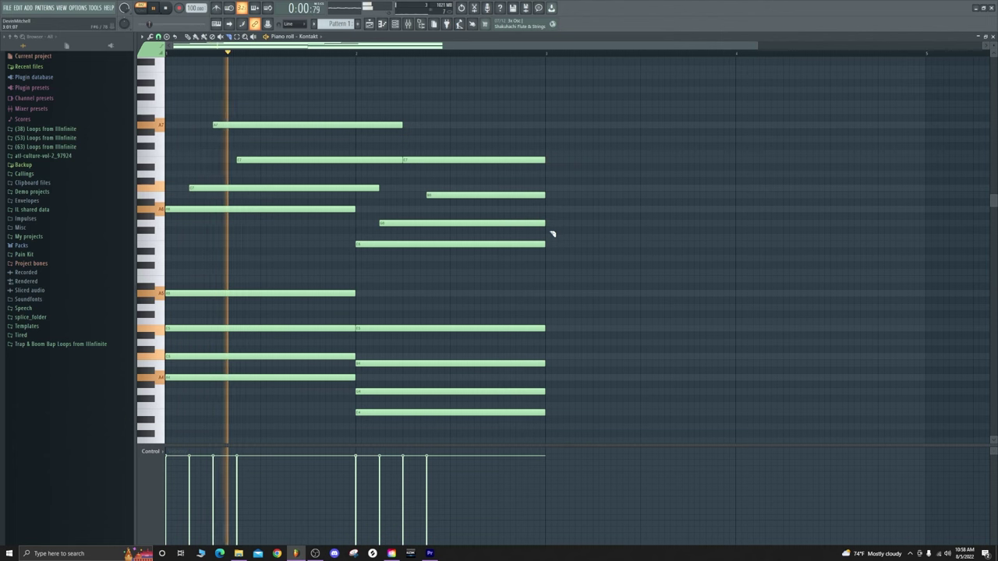